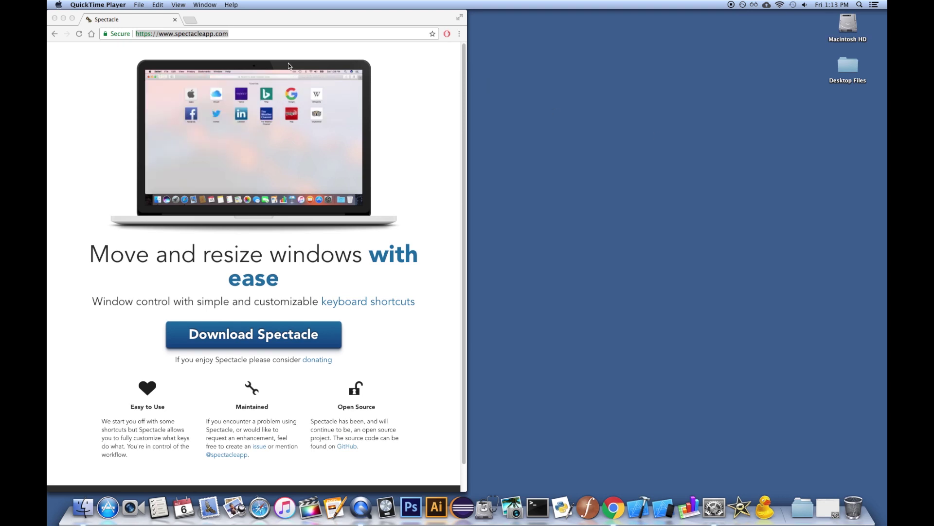
- Bring the Chrome window with spectacleapp.com to the front and scroll through it to the copyright footer
click(246, 35)
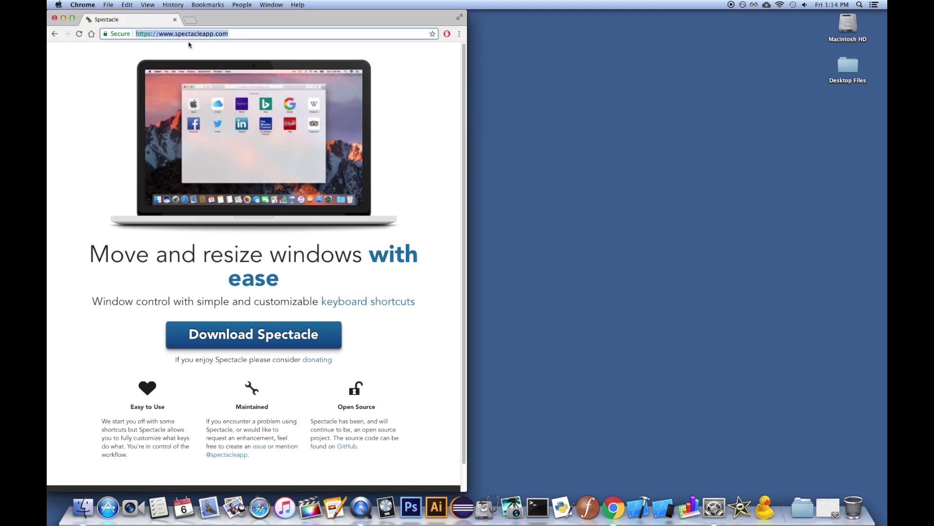
click(253, 35)
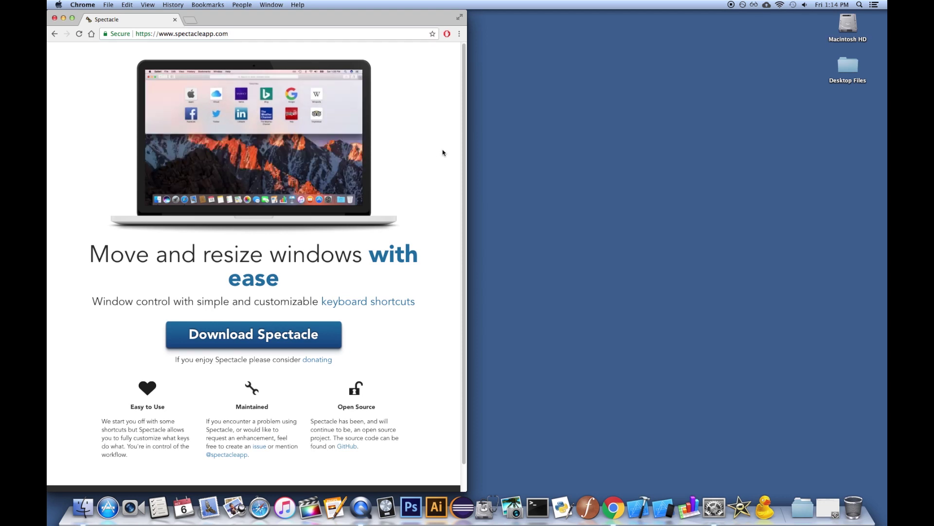
scroll(443, 153, down, 2)
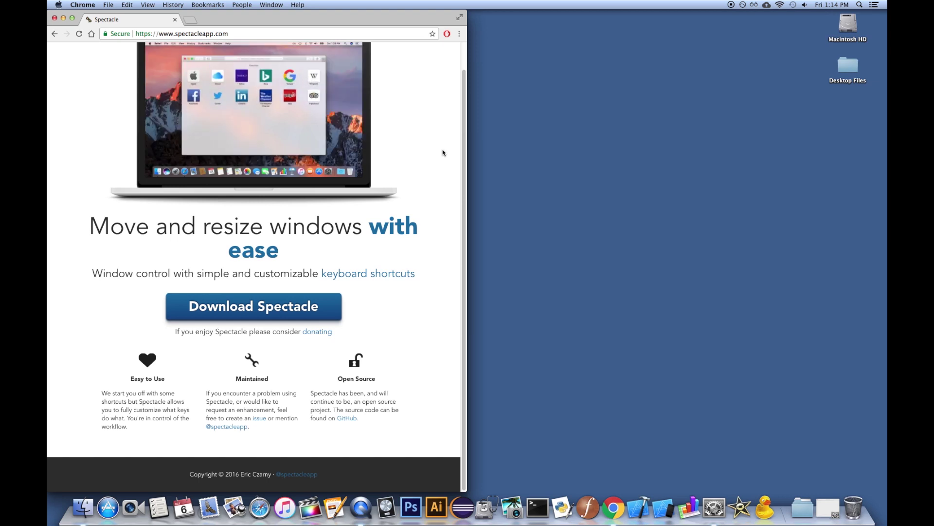
scroll(443, 153, up, 2)
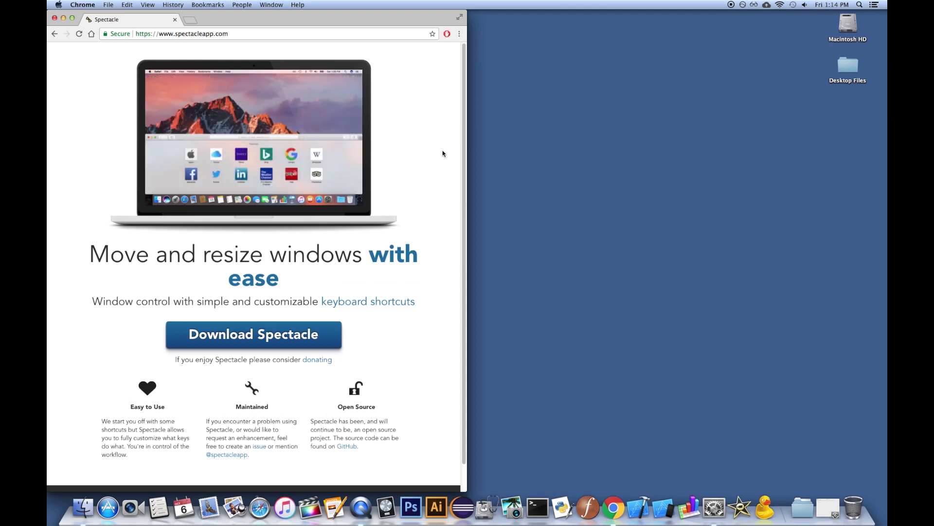
key(super+Tab)
key(super+Tab)
key(super+Tab)
key(super+Tab)
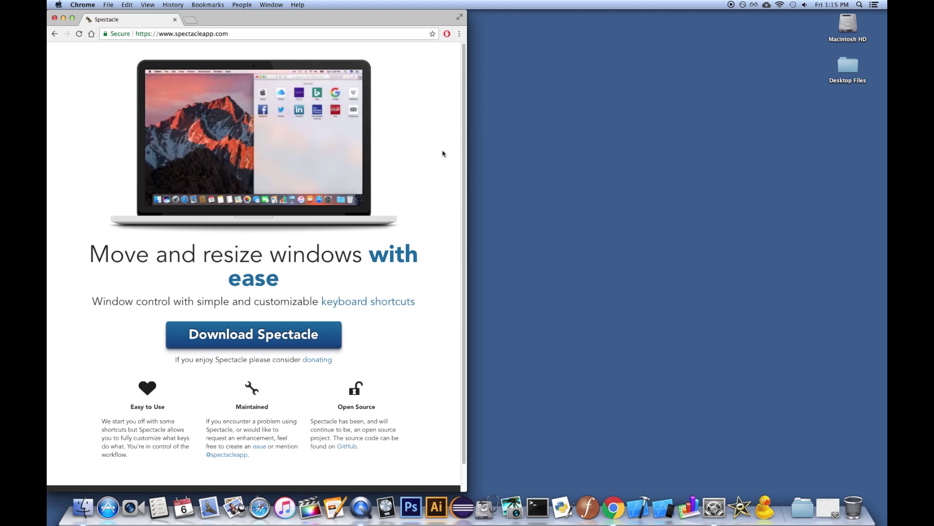
key(ctrl+Up)
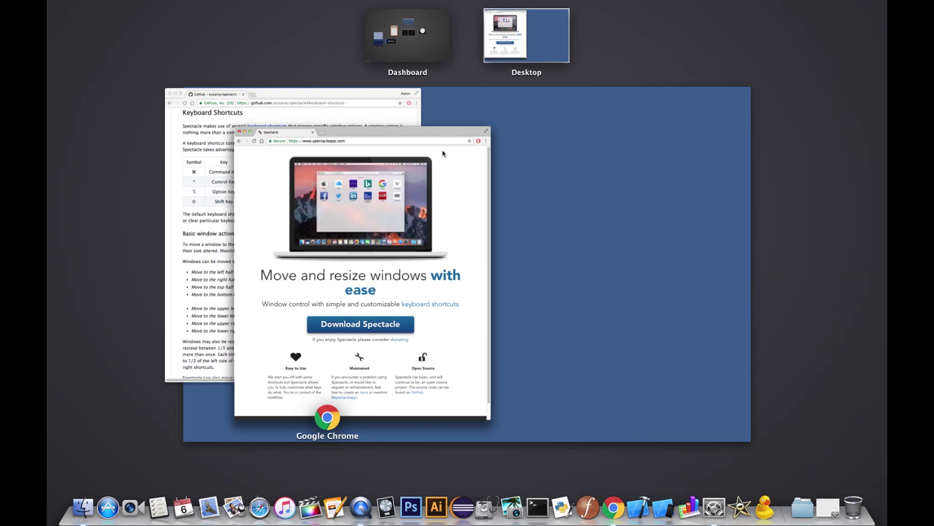
key(ctrl+Up)
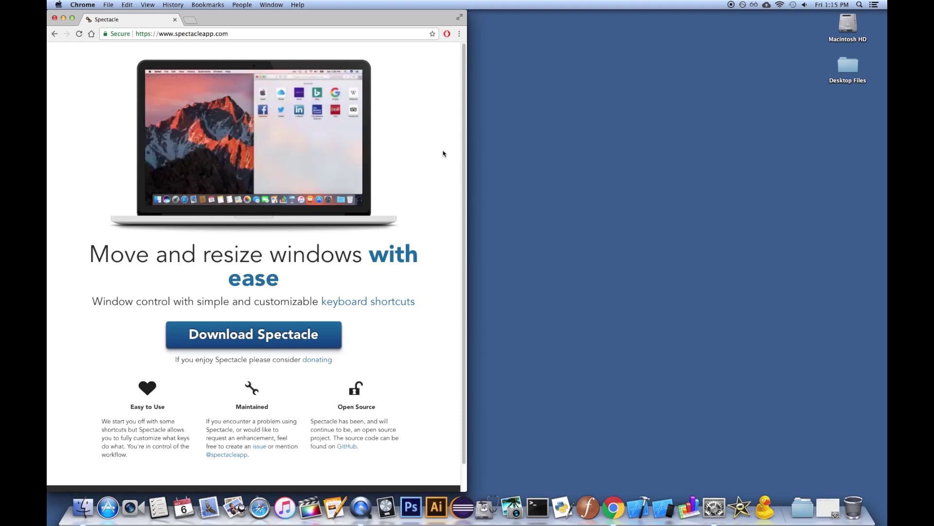
- Download Spectacle+1.2.zip, extract it on the desktop, and return to the Security & Privacy settings
click(328, 337)
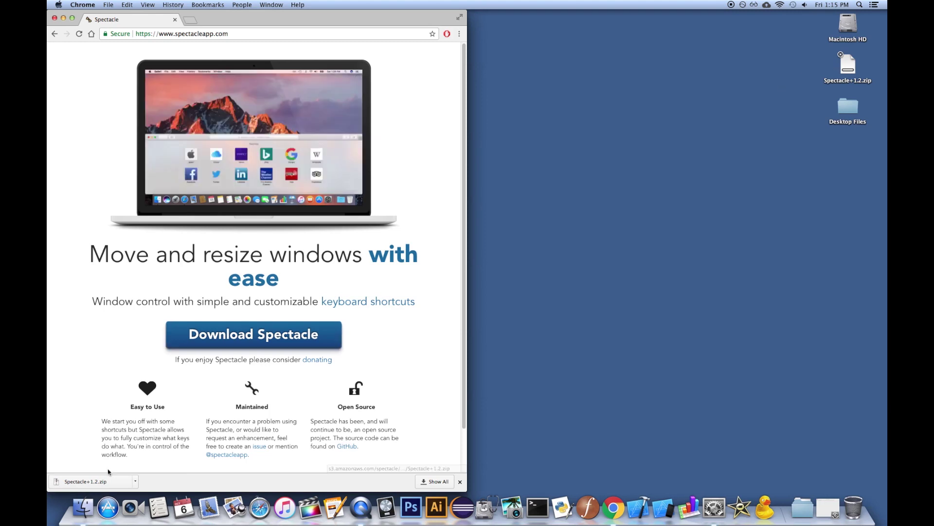
click(853, 68)
double_click(853, 68)
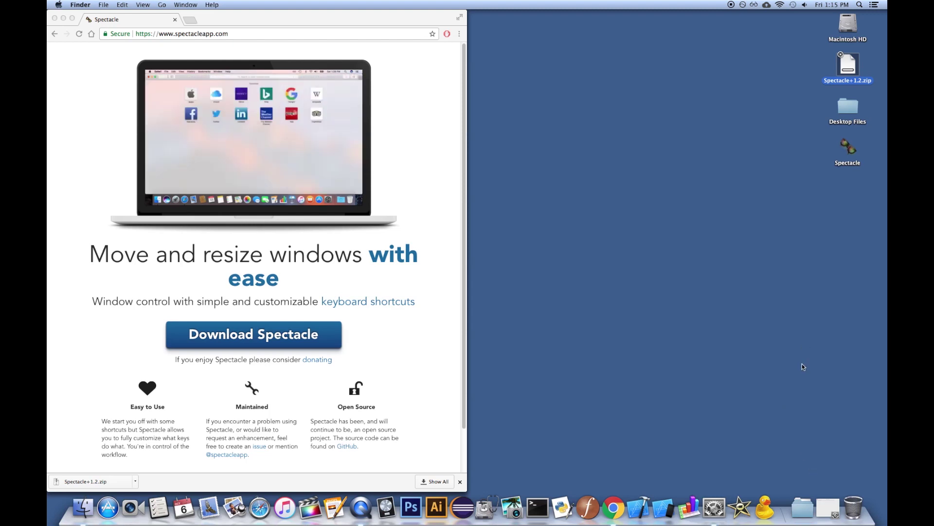
click(827, 497)
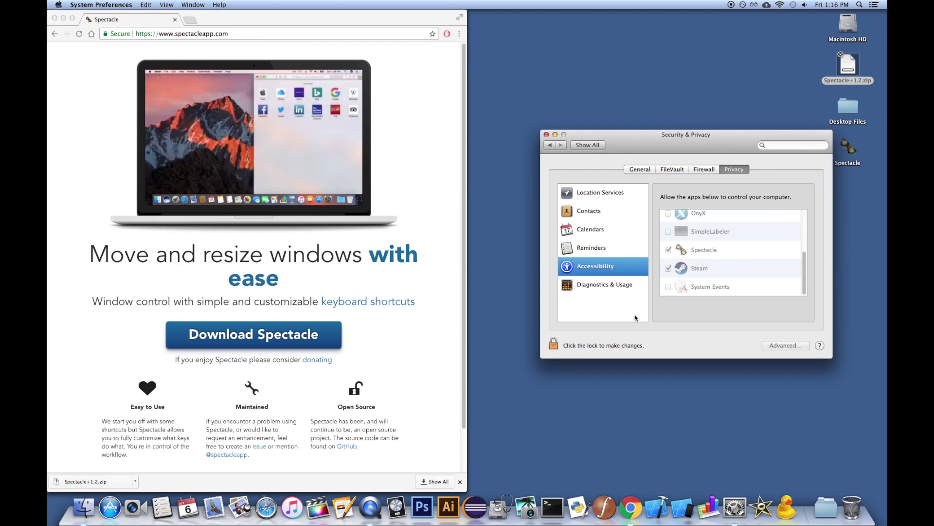
click(555, 346)
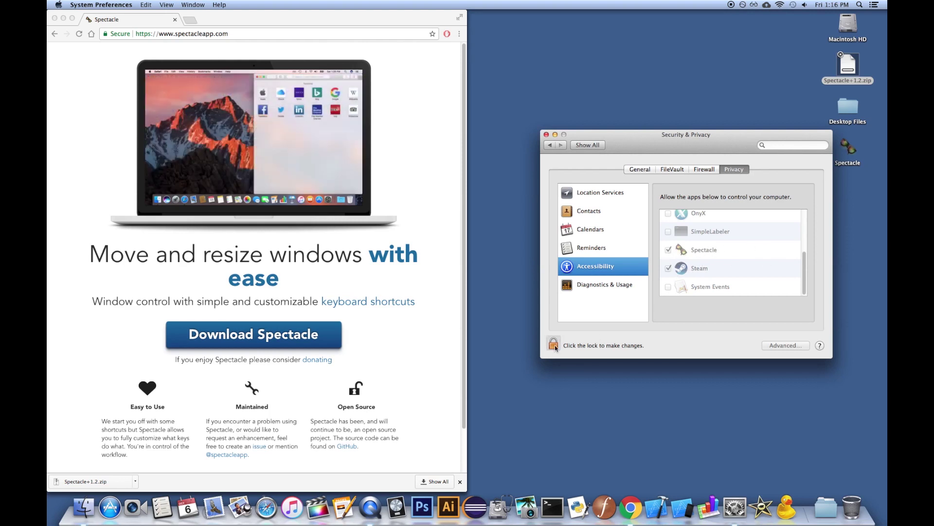
click(555, 135)
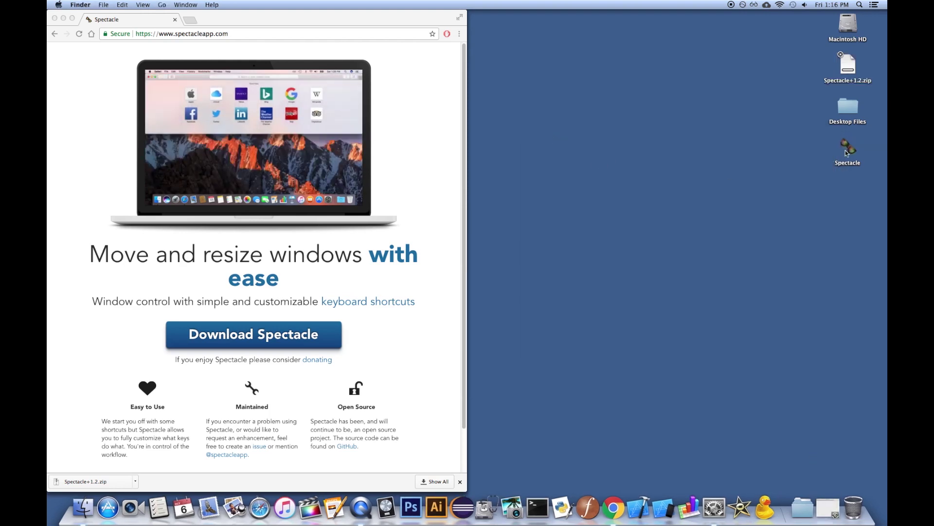
- Move Spectacle into Applications and review its menu-bar list of window actions and shortcuts
drag(848, 148, 848, 179)
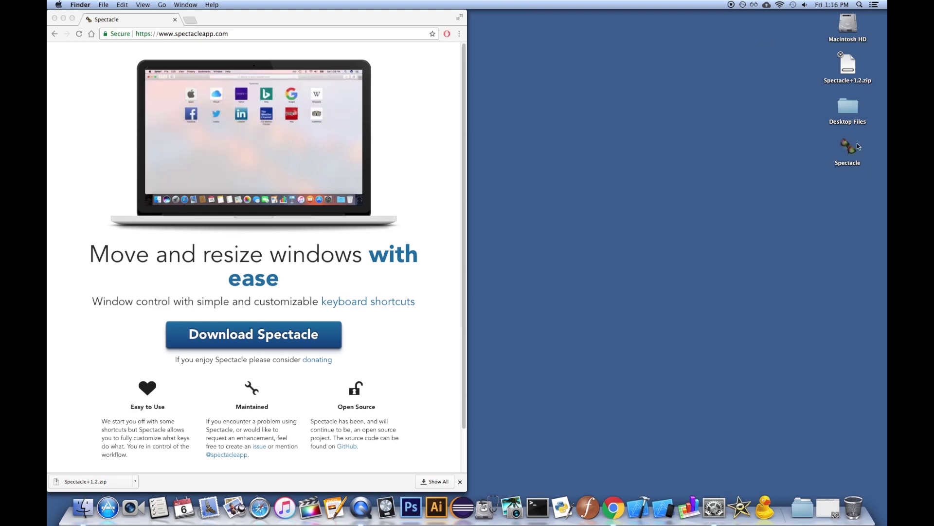
click(754, 5)
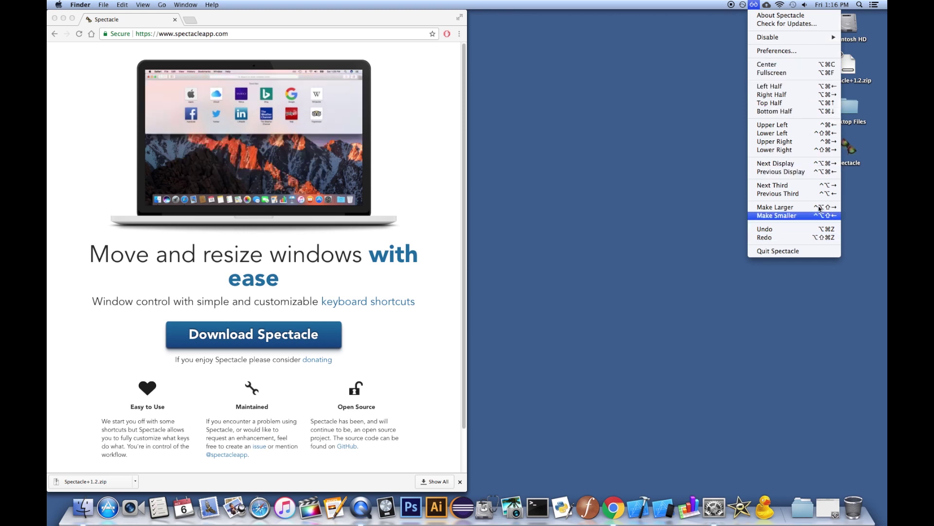
click(447, 155)
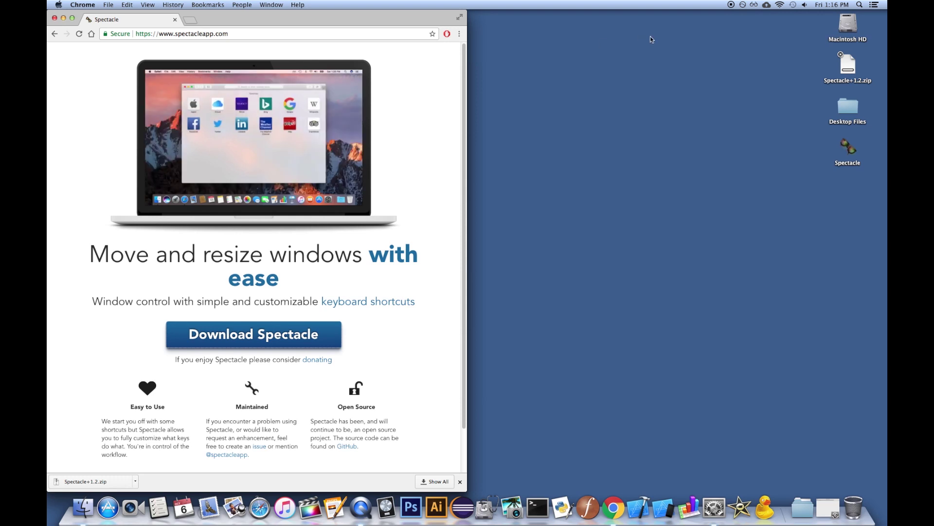
click(754, 6)
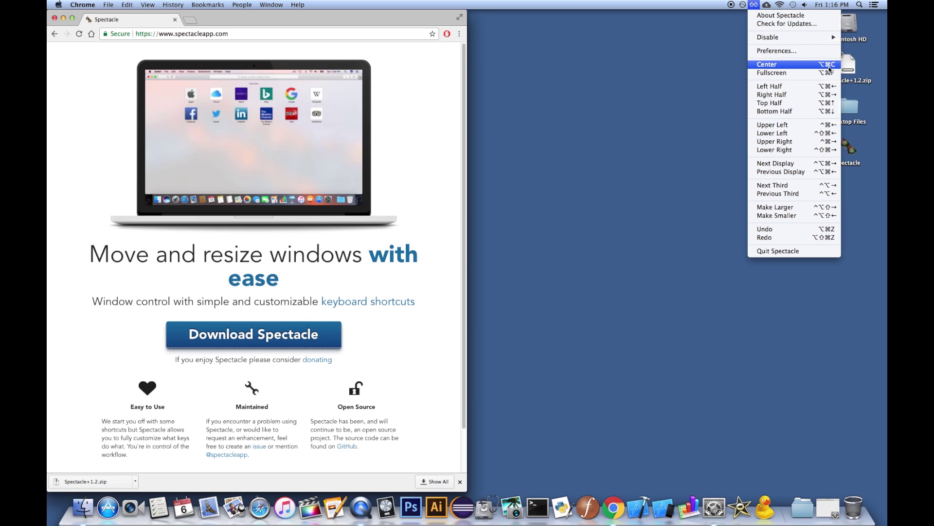
click(444, 100)
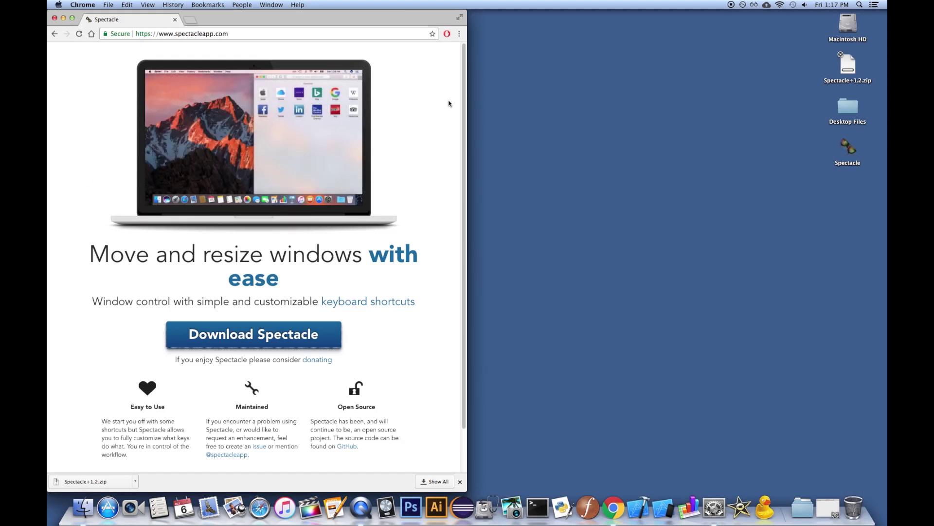
- Cycle the browser window through top, bottom, left and right halves and thirds, ending on the left half
key(alt+super+Up)
key(alt+super+Down)
key(alt+super+Up)
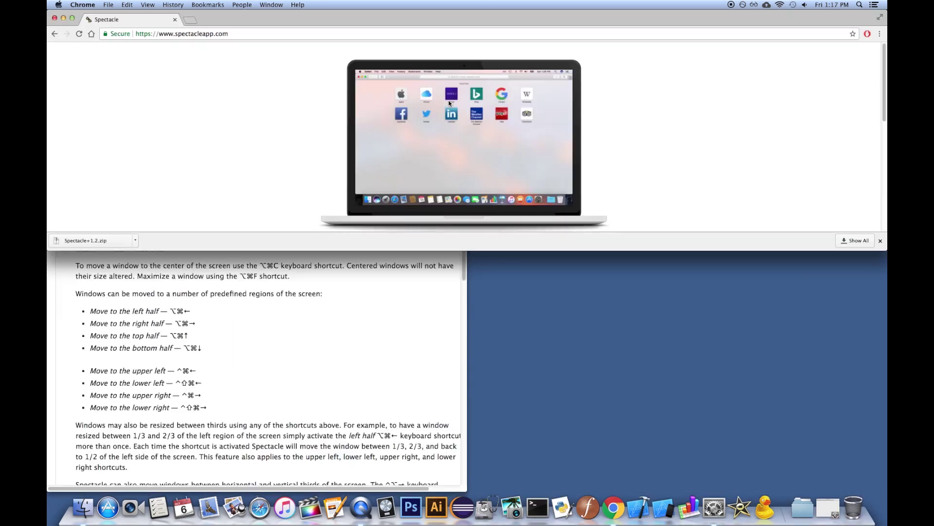
key(alt+super+Down)
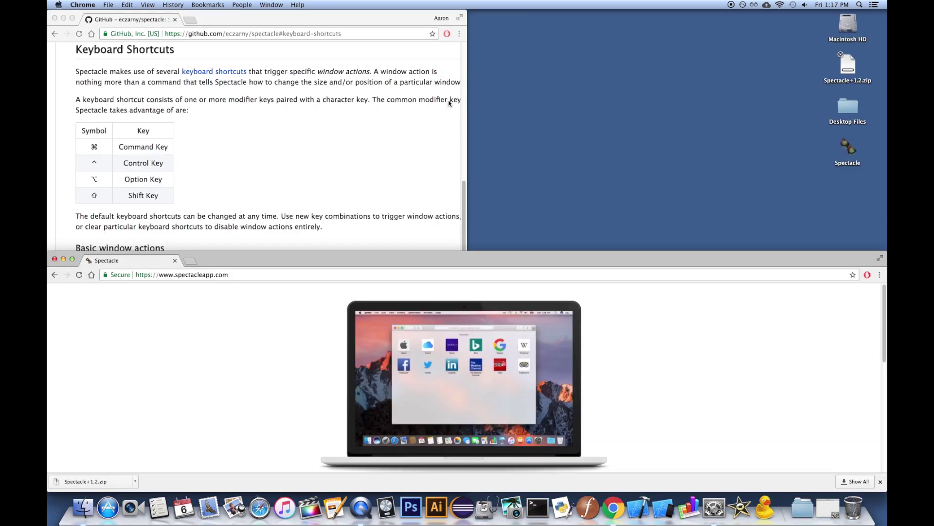
key(alt+super+Left)
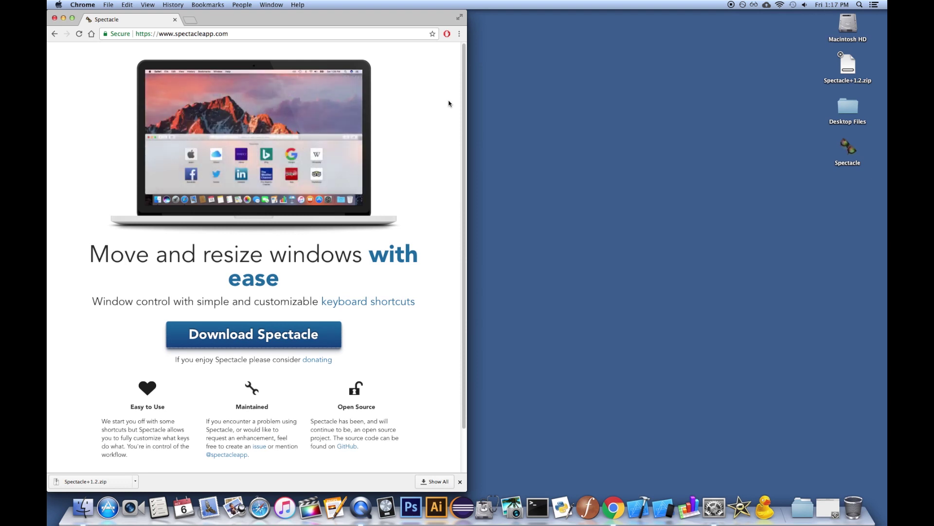
key(alt+super+Left)
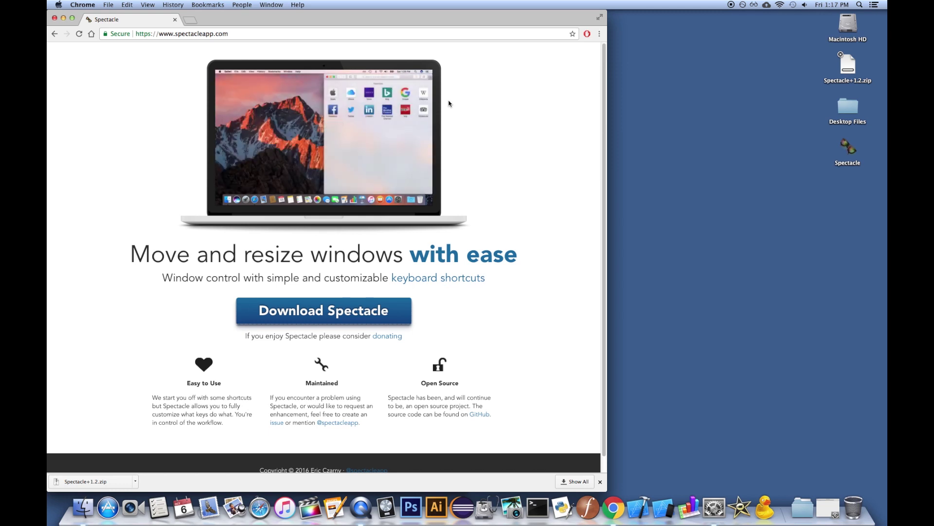
key(alt+super+Left)
key(alt+super+Left)
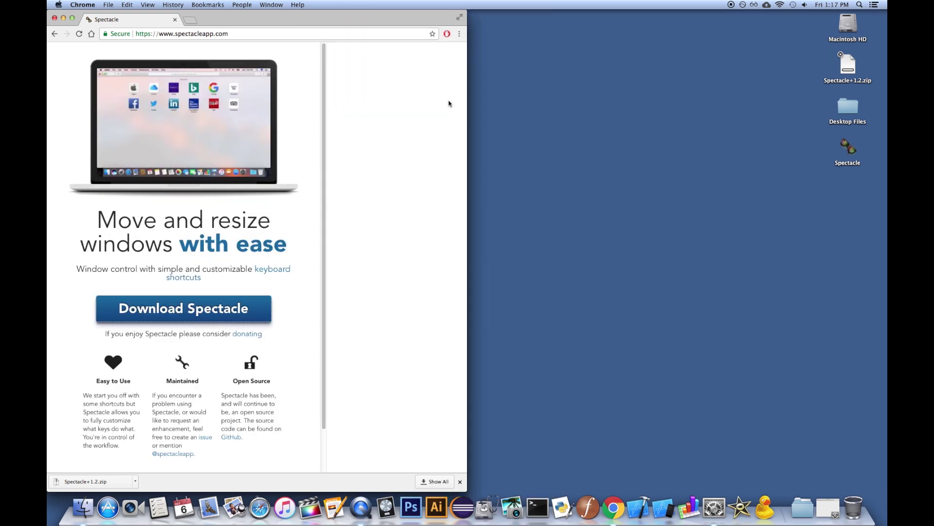
key(alt+super+Right)
key(alt+super+Right)
key(alt+super+Right)
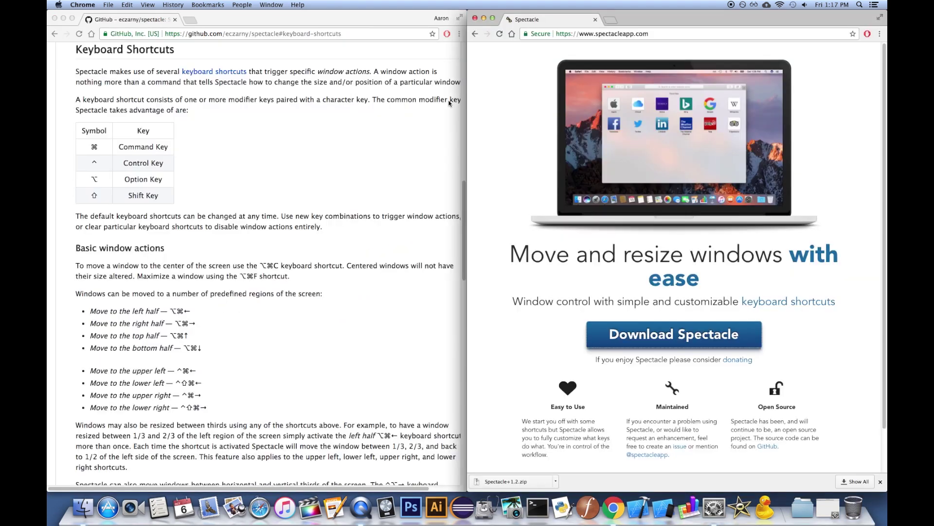
key(alt+super+Right)
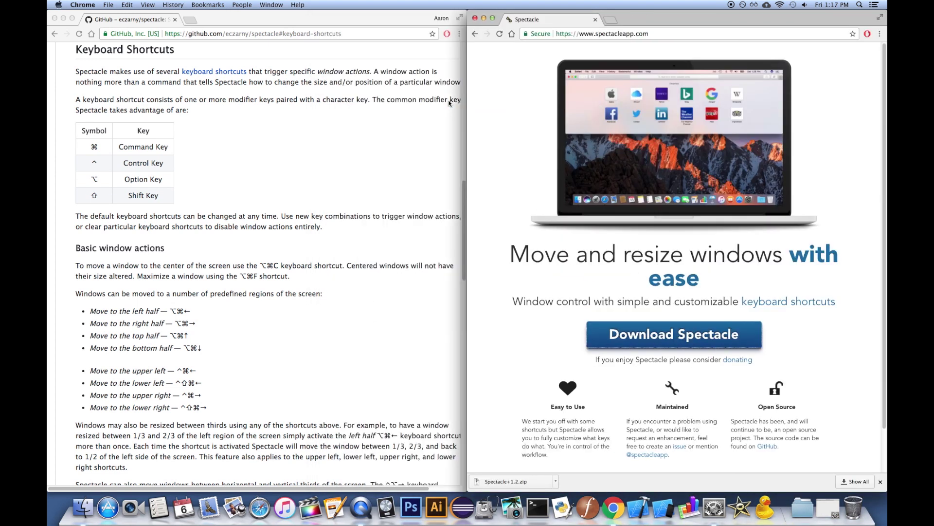
key(alt+super+Up)
key(alt+super+Up)
key(alt+super+Up)
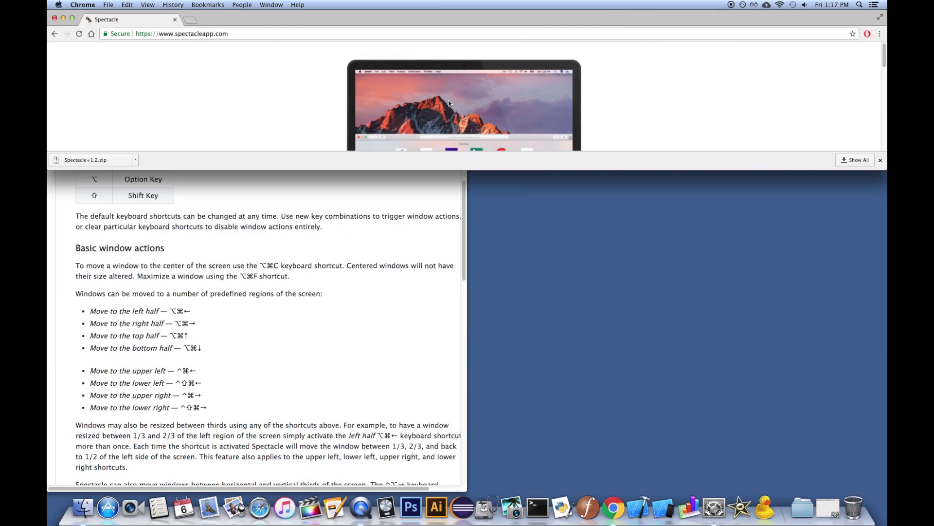
key(alt+super+Up)
key(alt+super+Left)
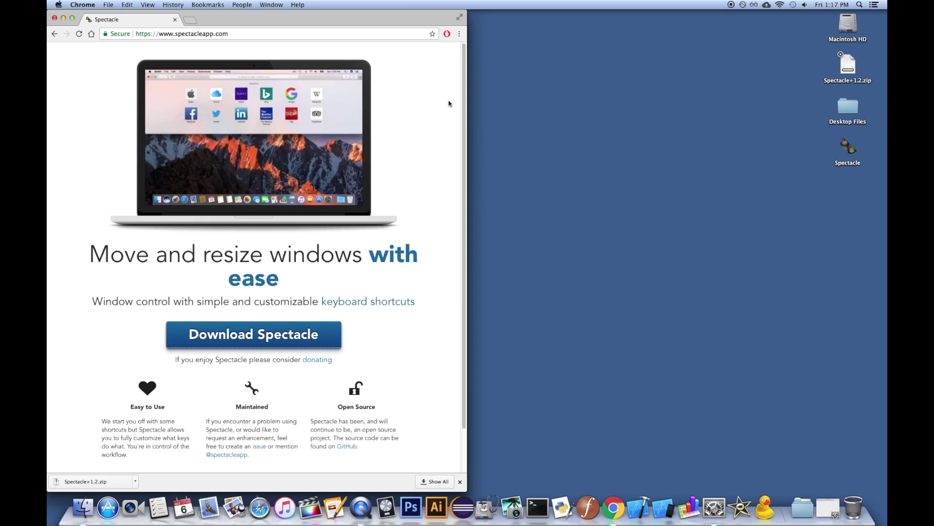
- Snap the window to the upper-right, lower-right, upper-left, then lower-left quarter
key(ctrl+super+Right)
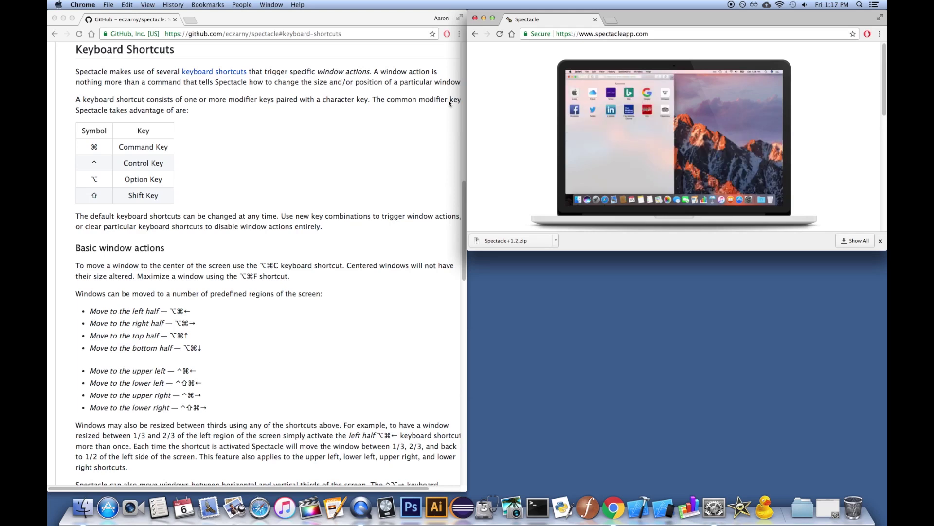
key(ctrl+shift+super+Right)
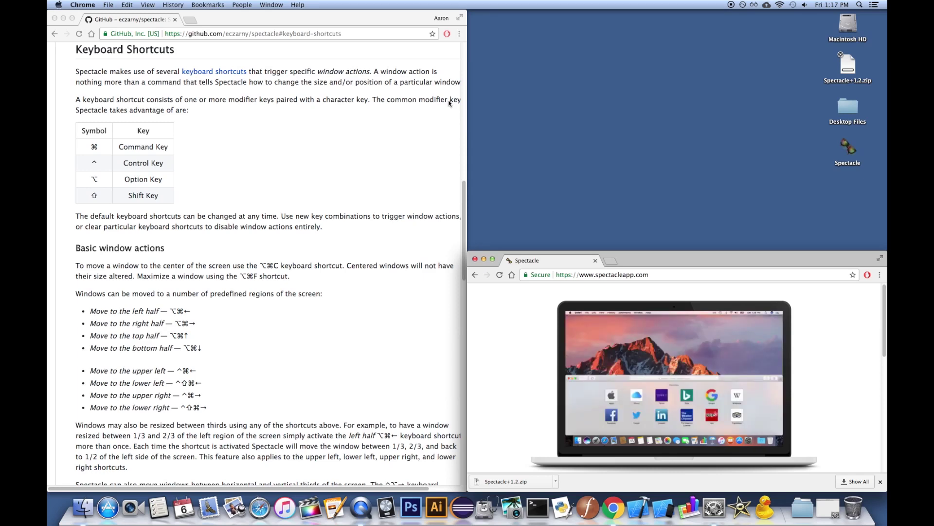
key(ctrl+super+Left)
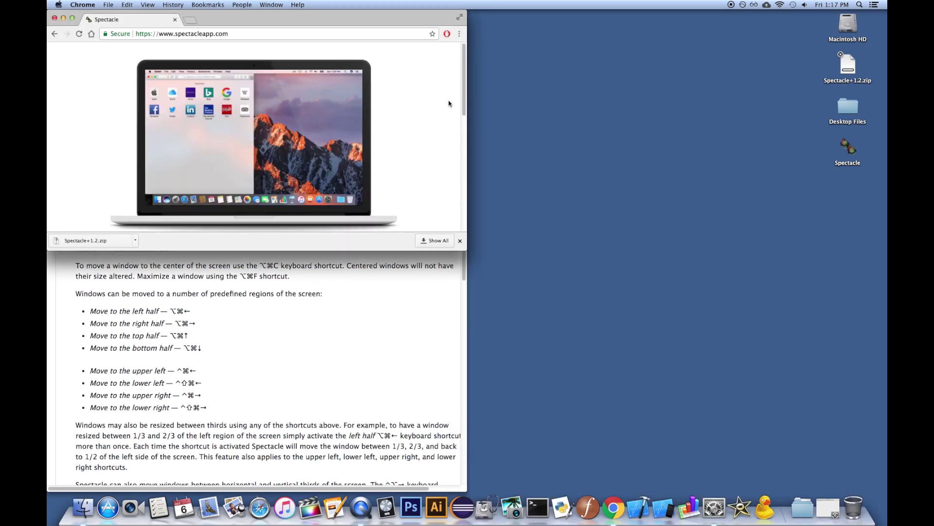
key(ctrl+shift+super+Left)
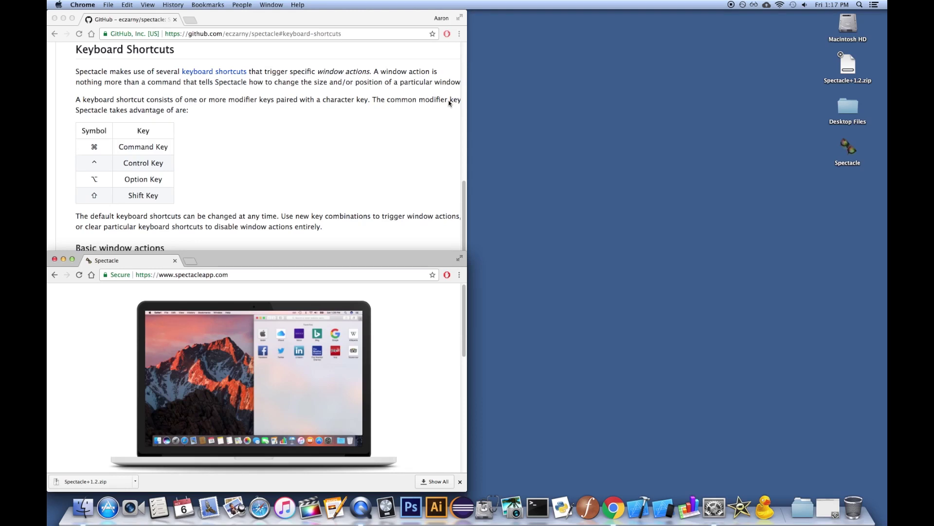
click(755, 5)
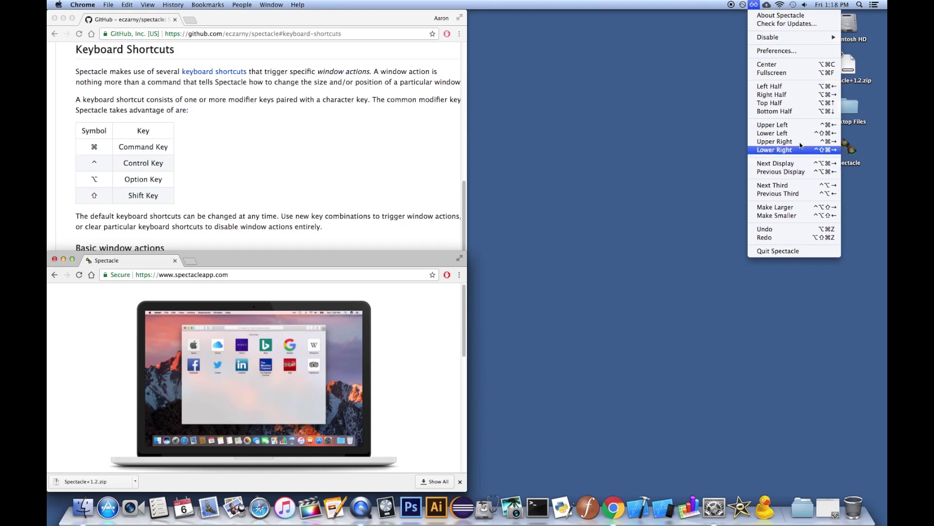
- Choose Top Half from Spectacle's menu so the spectacleapp.com window spans the screen's top
click(799, 104)
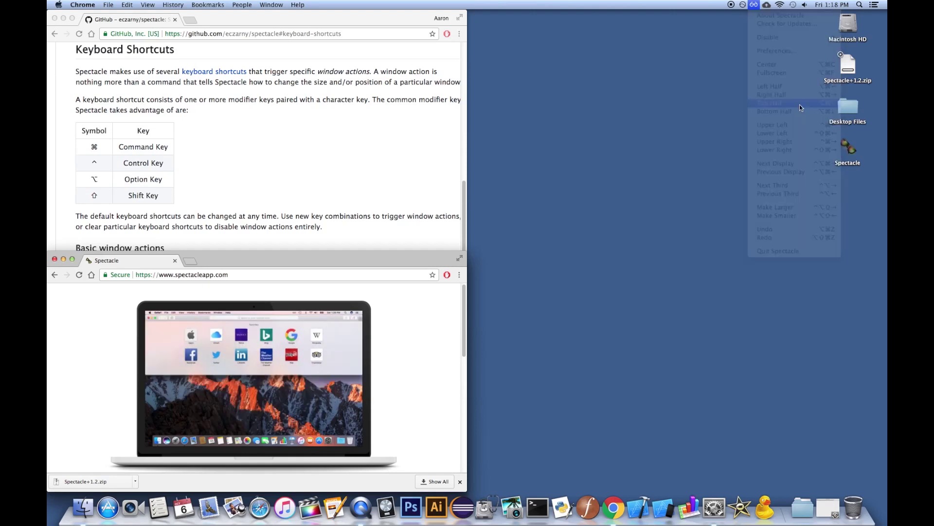
click(755, 6)
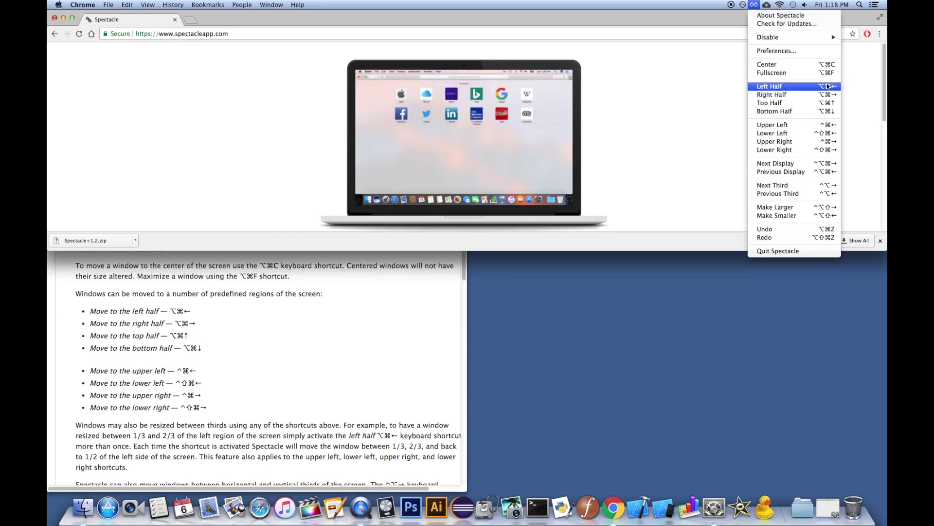
click(755, 5)
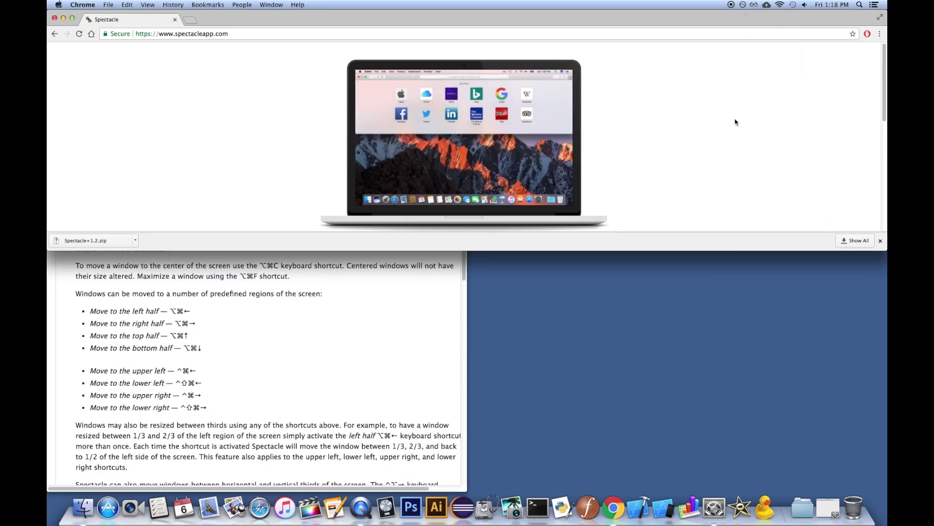
- Snap the spectacleapp.com window to left, right, top, bottom, left, then right half with Opt+Cmd+arrows
key(alt+super+Left)
key(alt+super+Right)
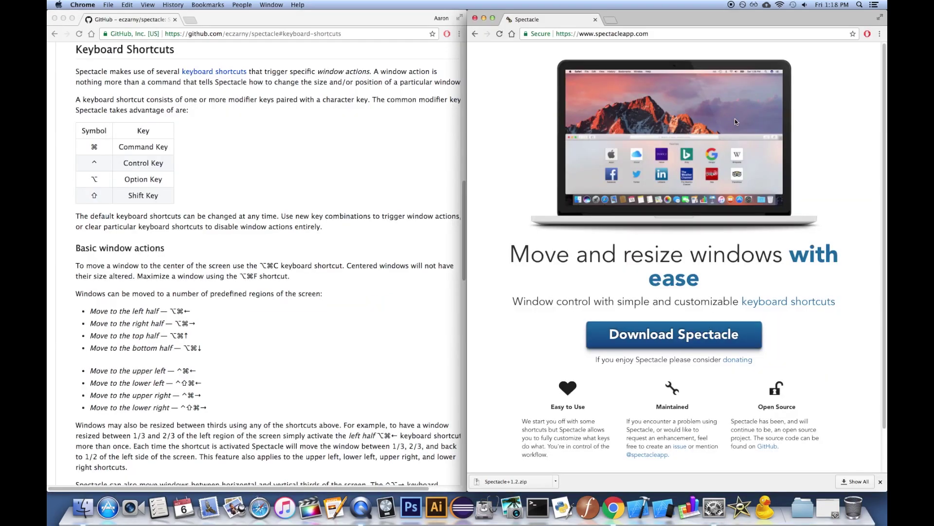
key(alt+super+Up)
key(alt+super+Down)
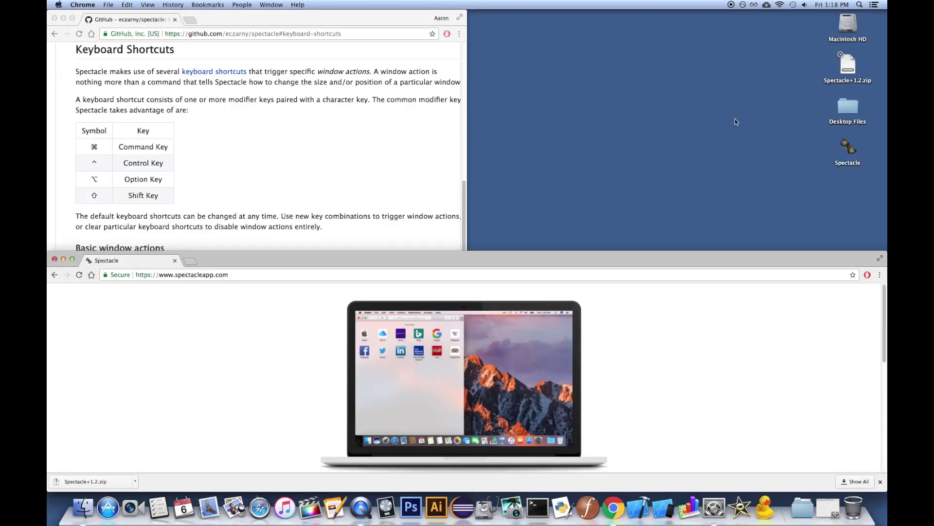
key(alt+super+Left)
key(alt+super+Right)
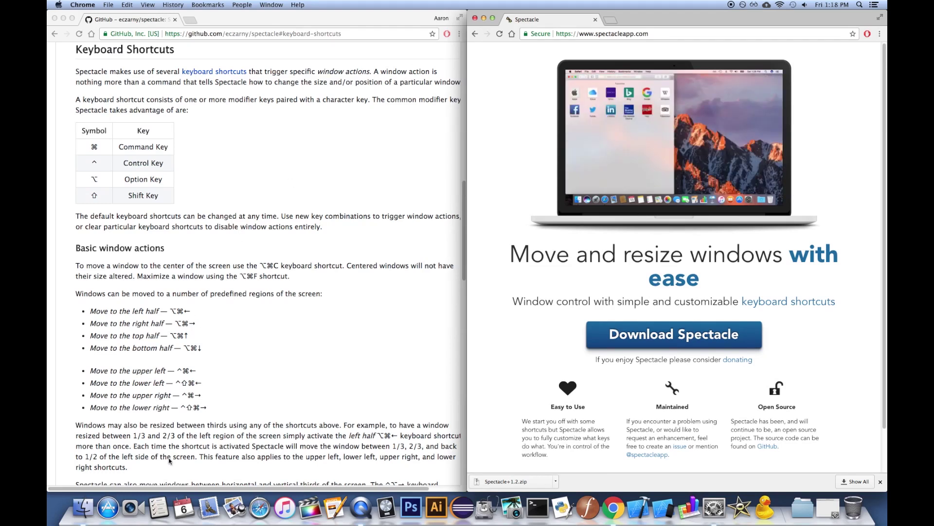
click(100, 510)
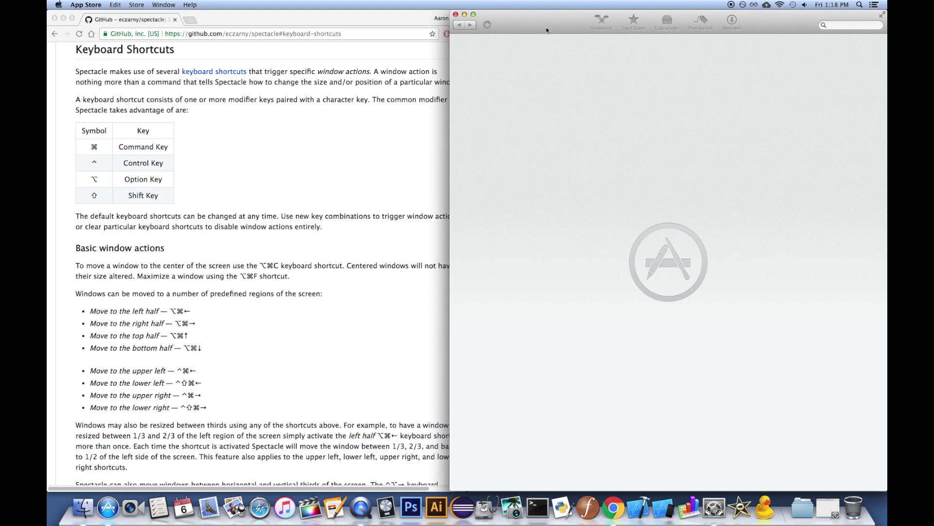
- Snap the App Store window to the left half, then switch back to Chrome's GitHub shortcuts window
key(alt+super+Left)
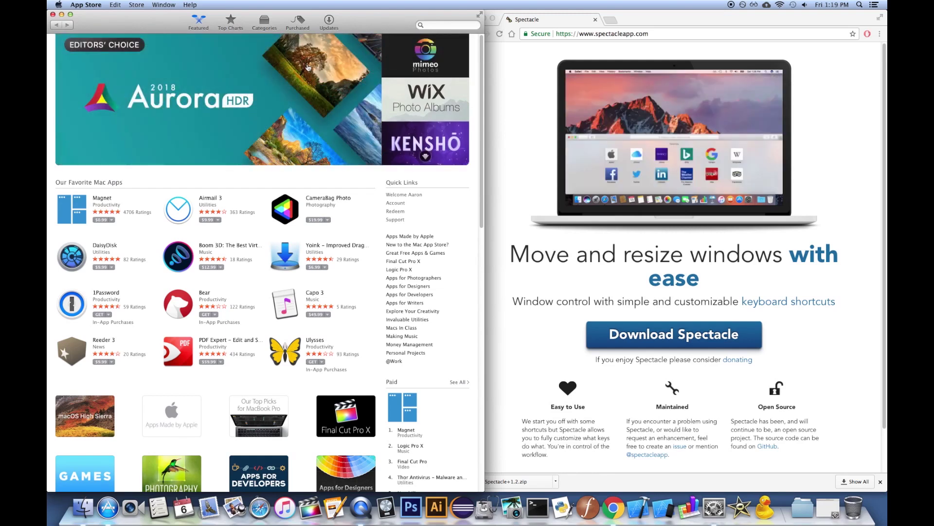
key(super+Tab)
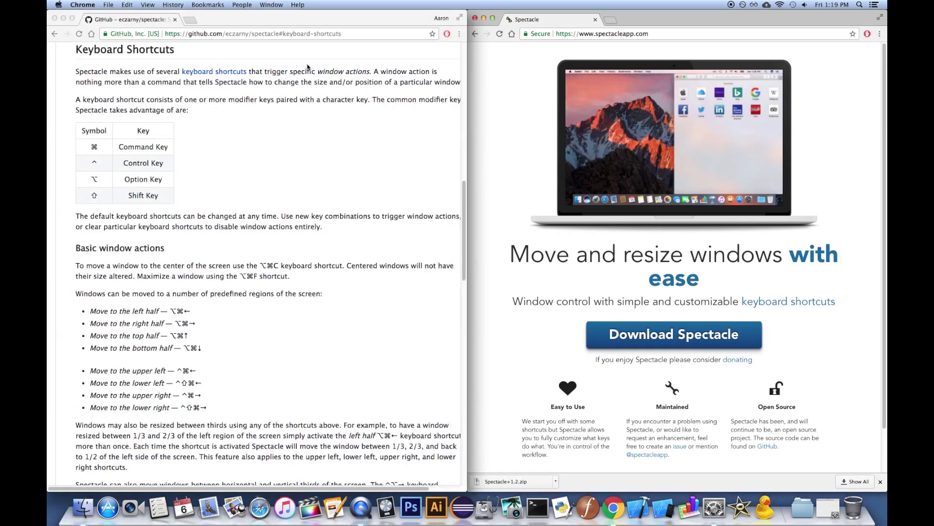
click(307, 67)
- Snap the spectacleapp.com window upper right and load google.com in a new lower-right window
scroll(336, 131, down, 5)
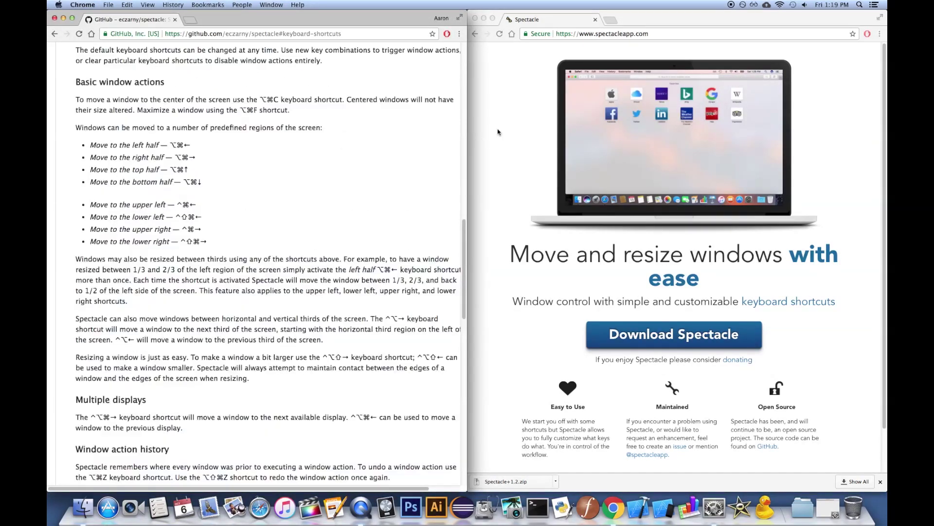
scroll(497, 131, up, 7)
click(497, 132)
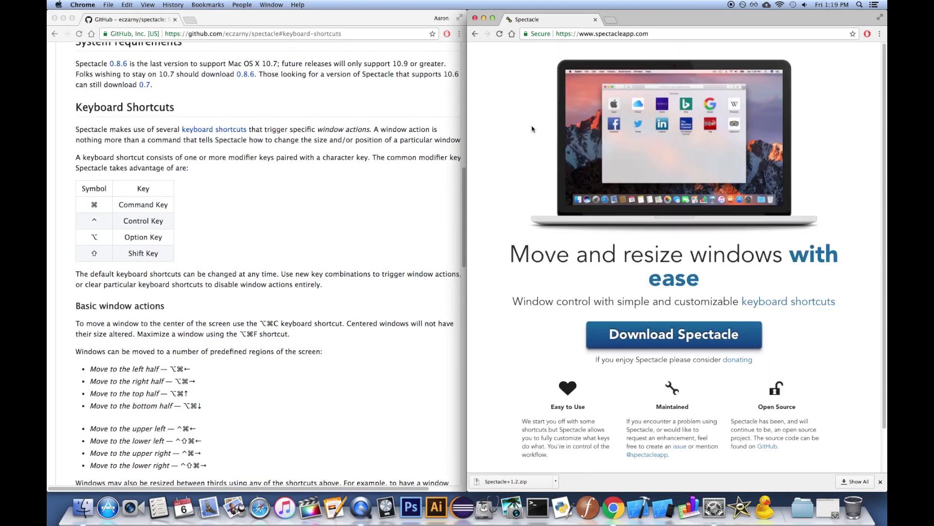
key(alt+super+Up)
key(super+n)
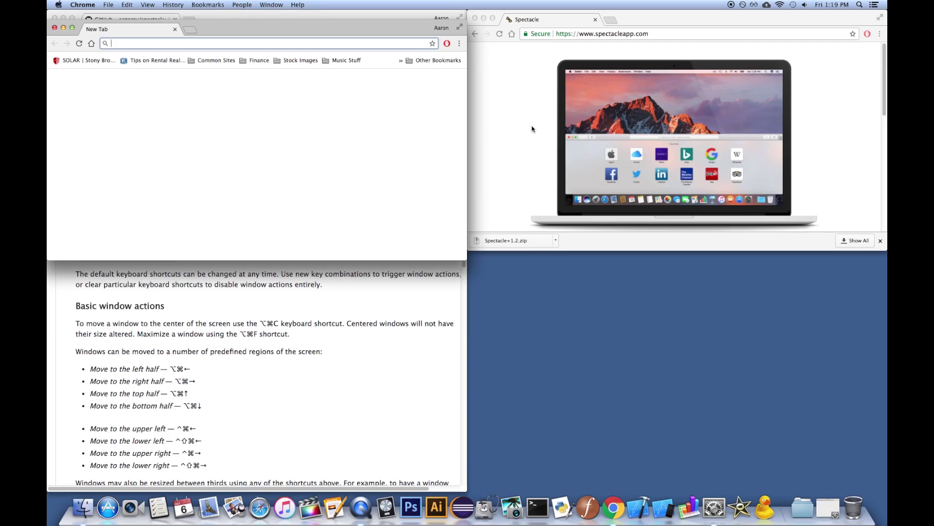
key(ctrl+shift+super+Right)
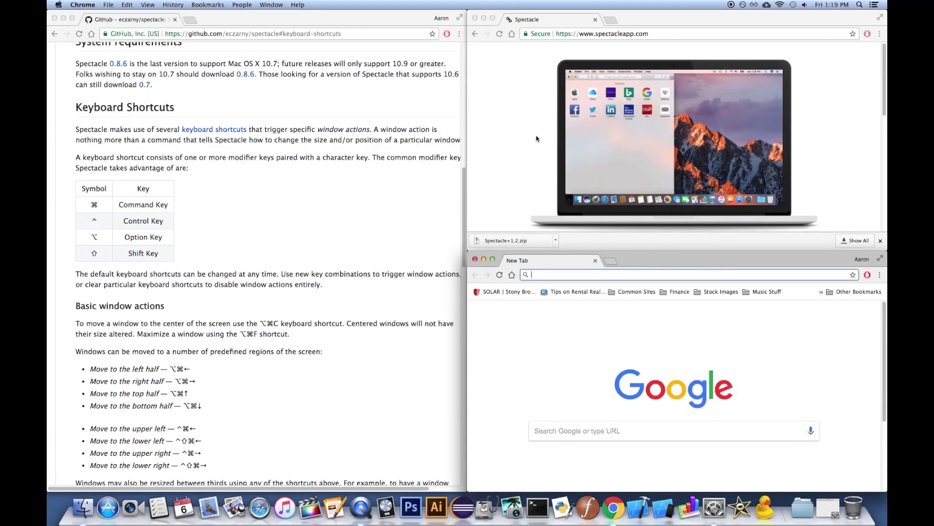
text(google.com)
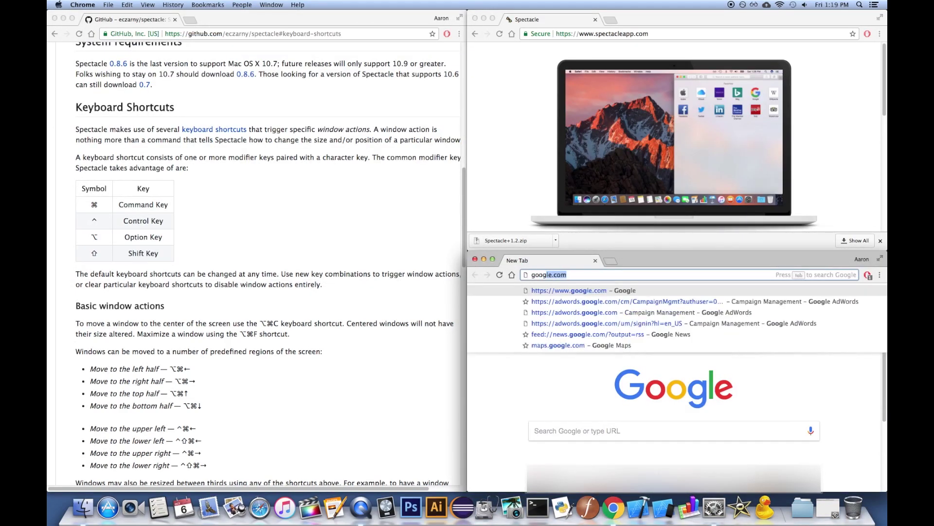
key(Return)
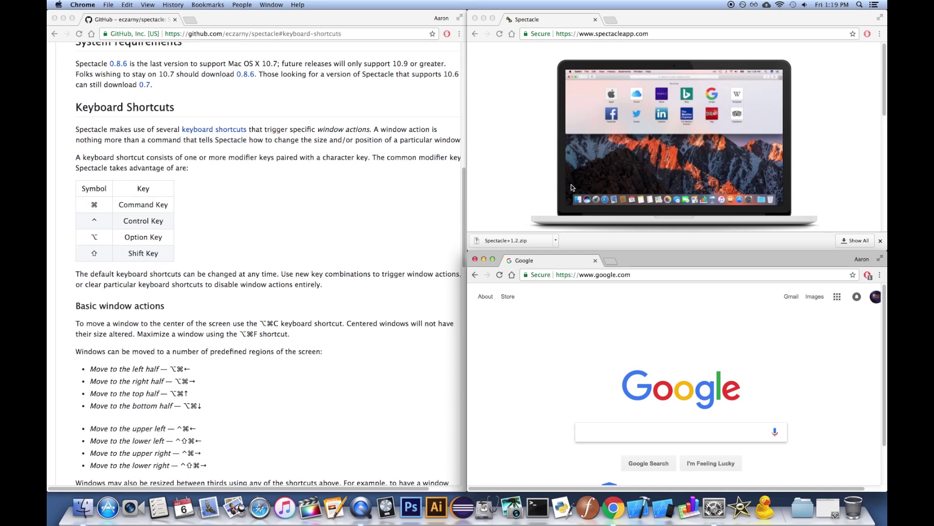
- Reload Google, then close the Google and spectacleapp.com windows
click(512, 274)
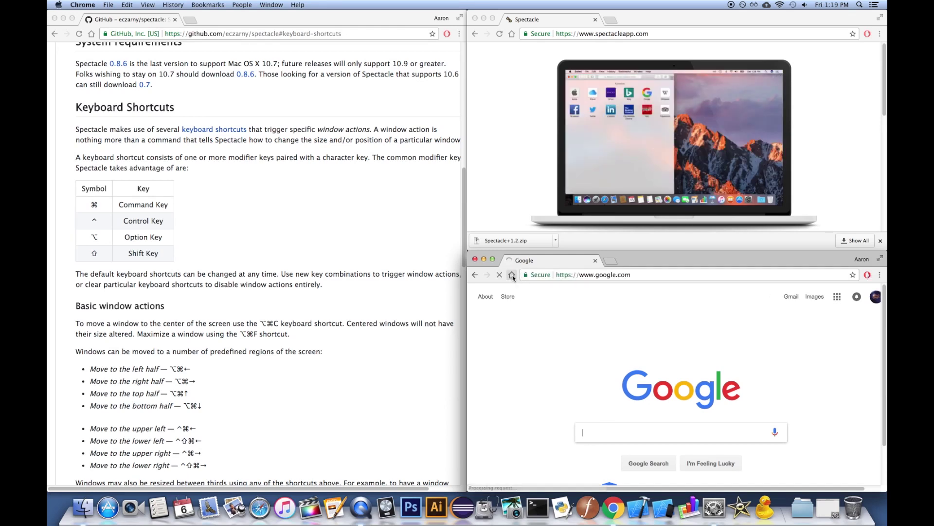
click(595, 261)
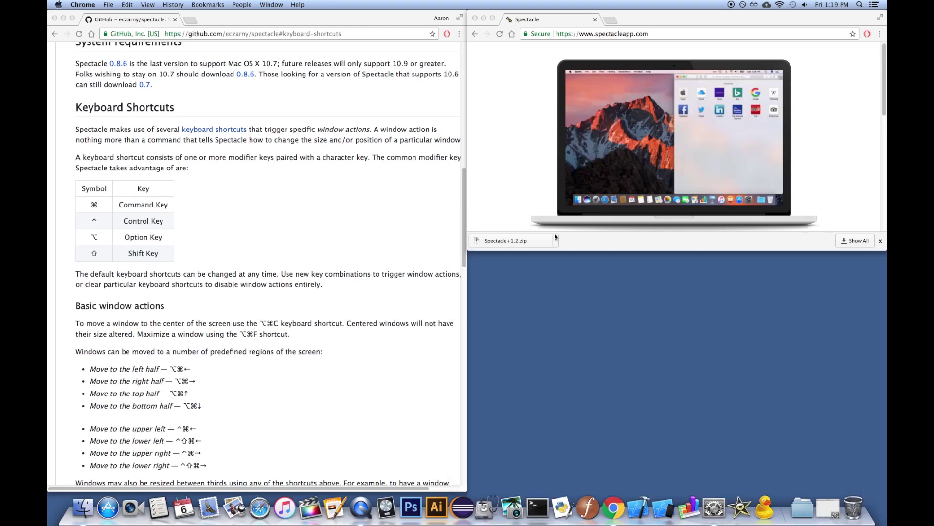
click(595, 20)
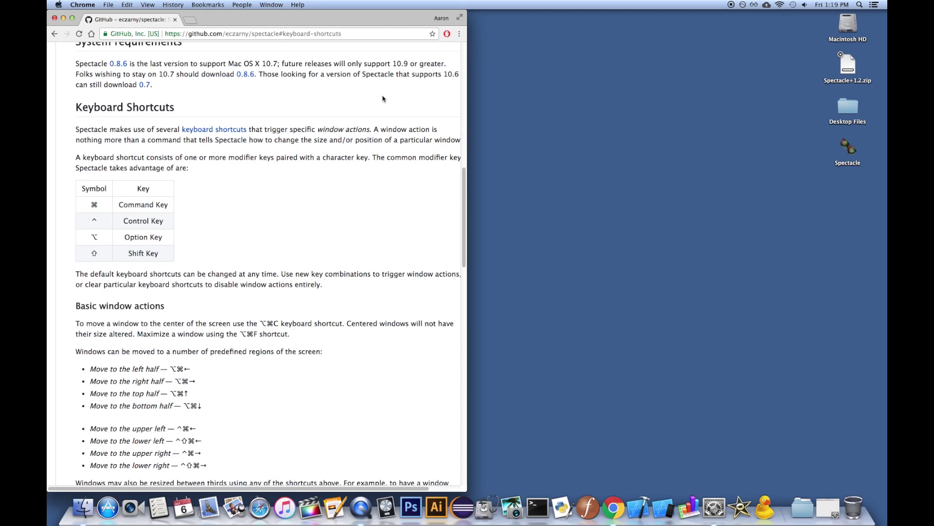
click(754, 5)
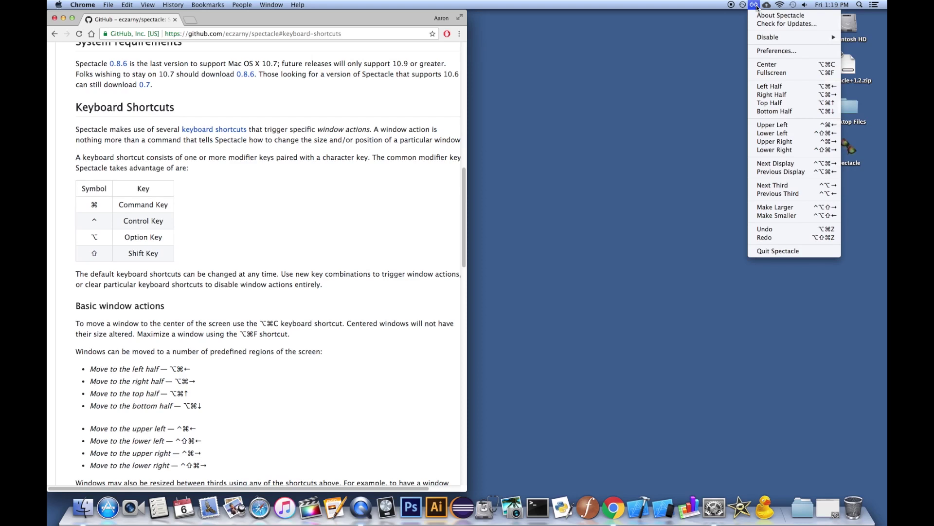
click(765, 50)
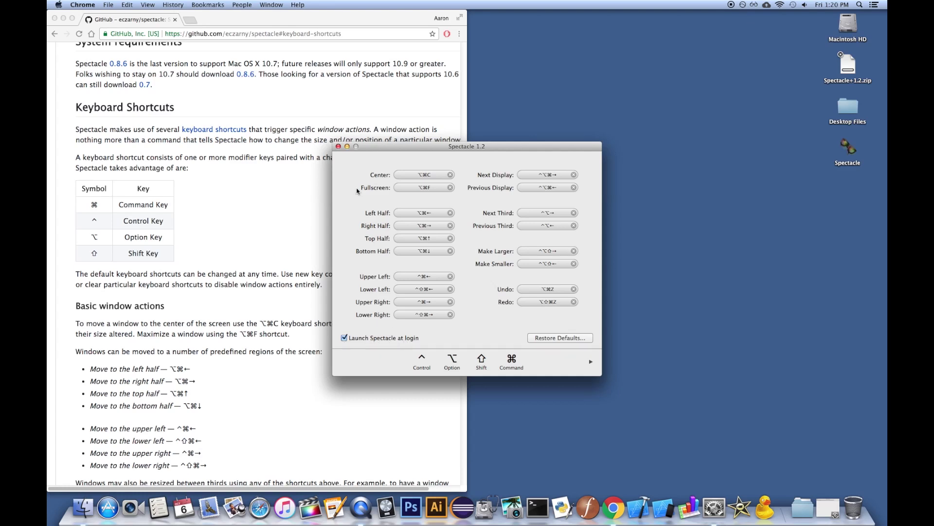
click(338, 146)
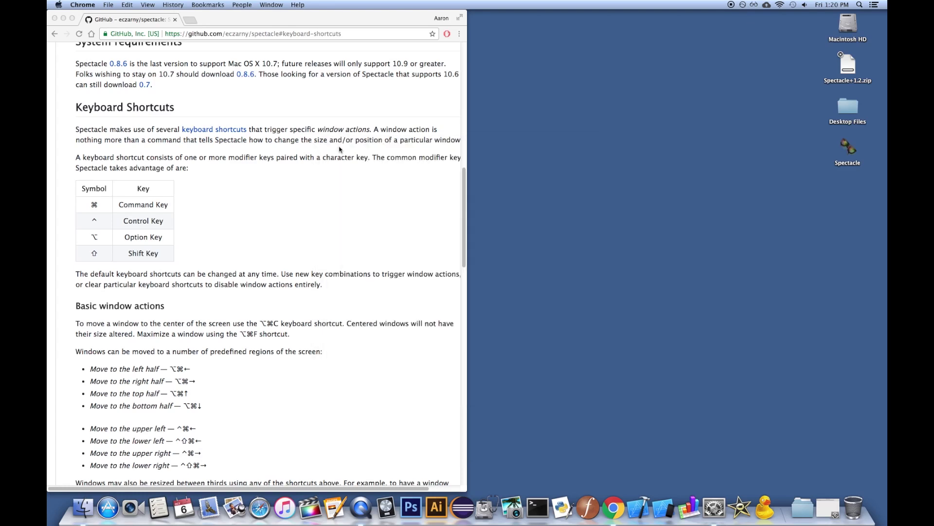
click(368, 210)
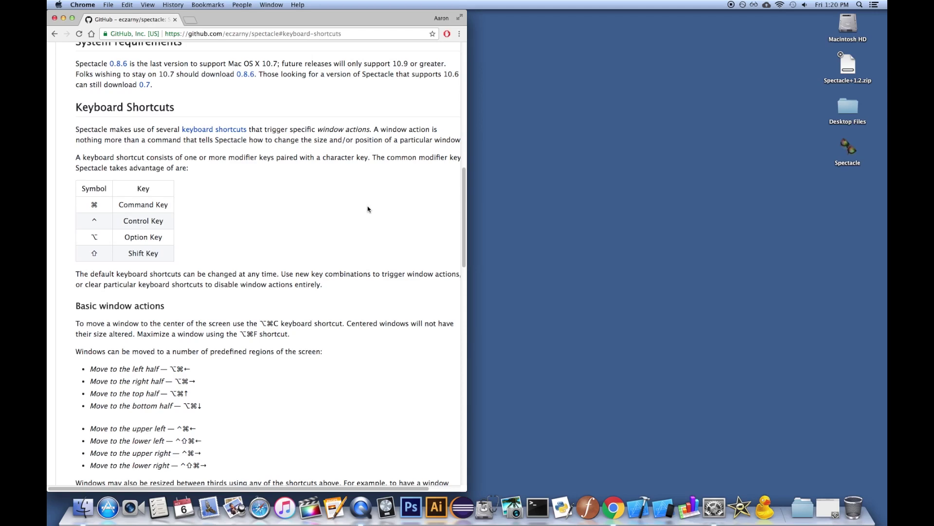
click(282, 5)
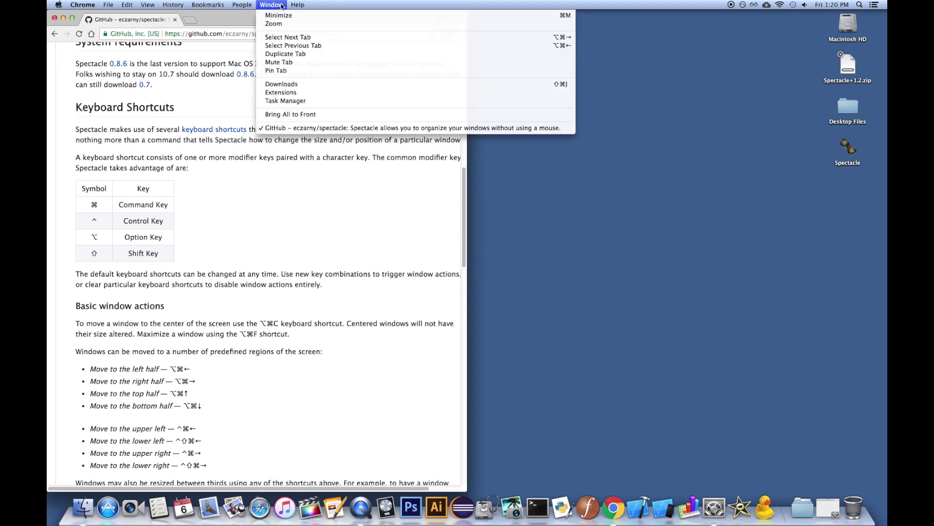
click(281, 5)
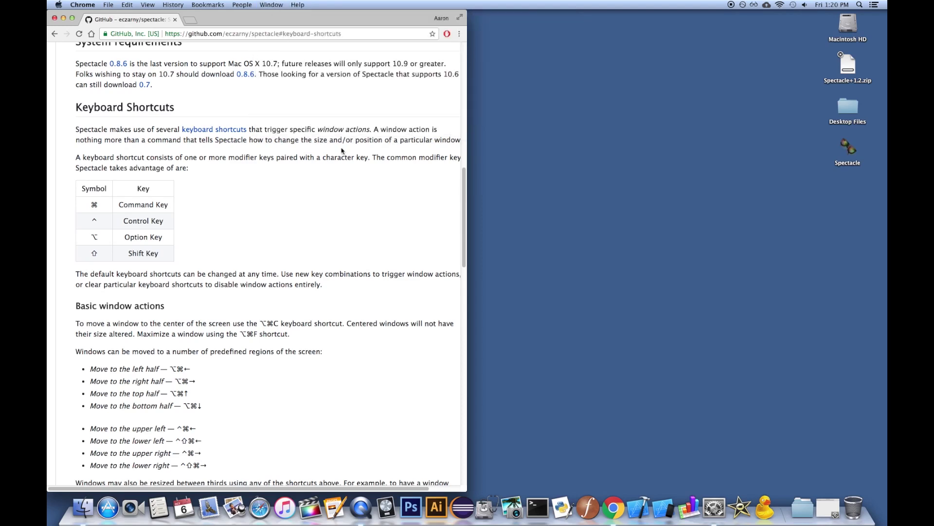